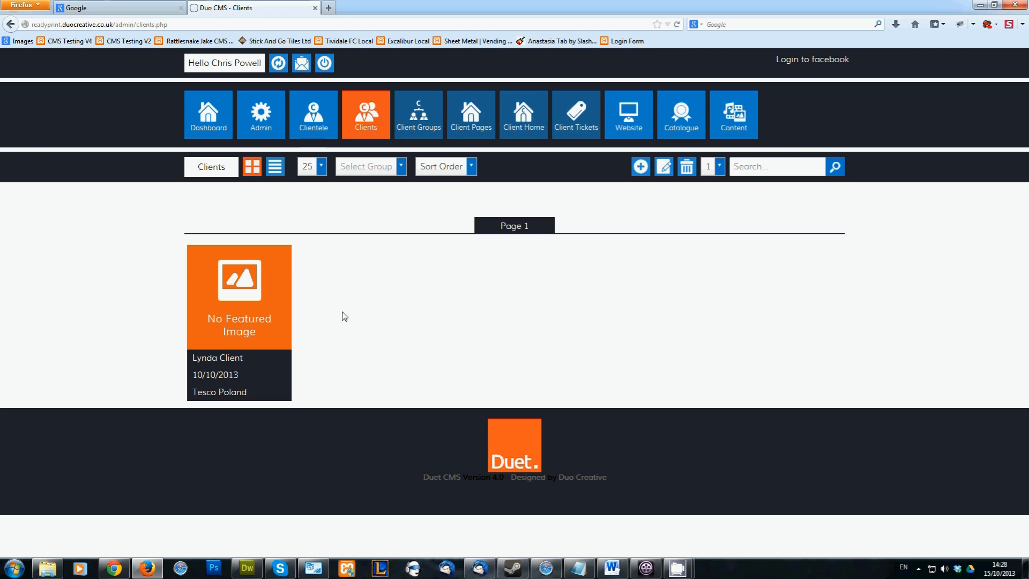
Open the record of the client assigned to the Tesco Poland group for editing
left_click(229, 299)
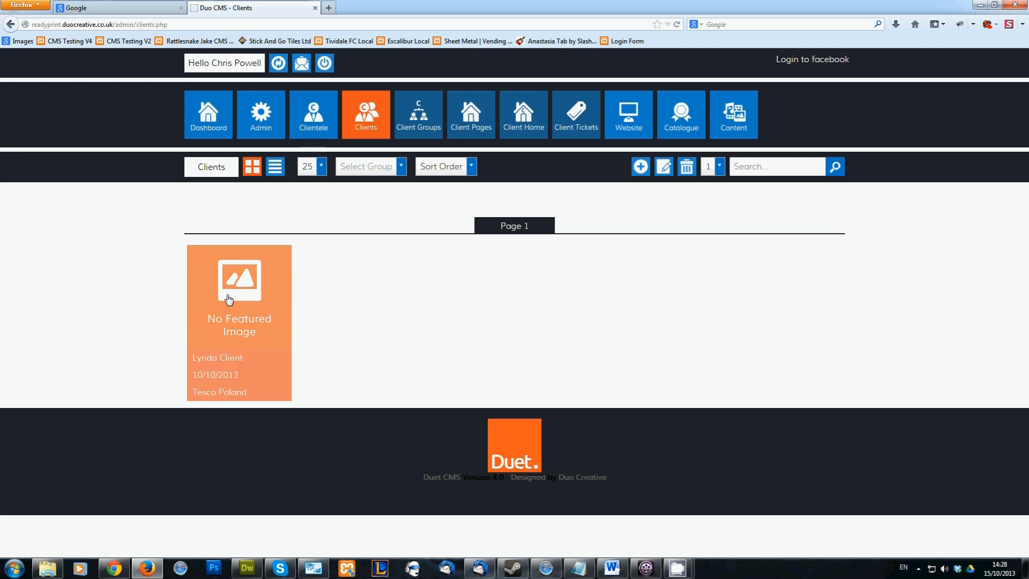
left_click(665, 167)
scroll(669, 171, "down", 3)
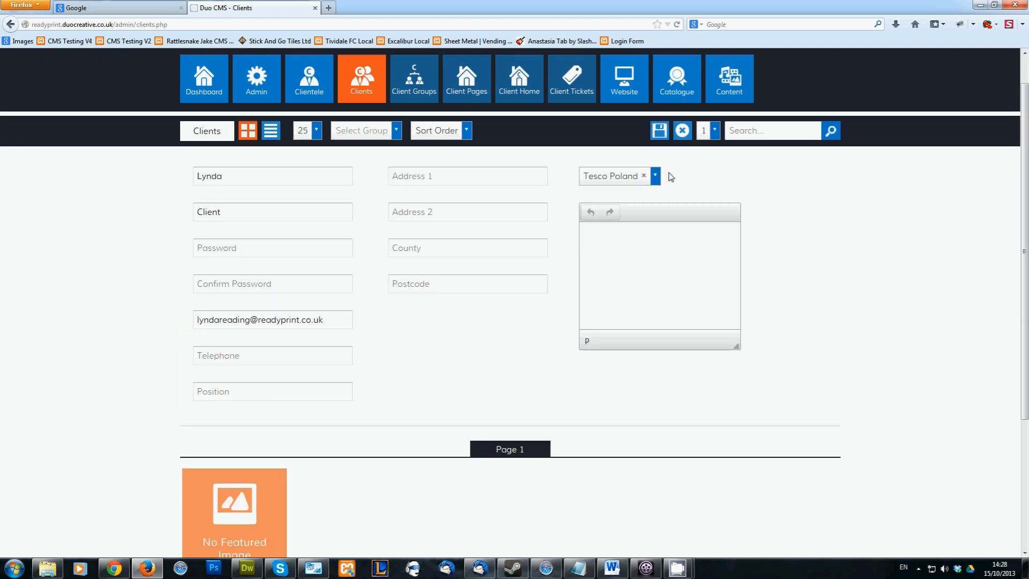
Review the client's name, password, telephone, position and notes fields, and close the record without saving
left_click(283, 136)
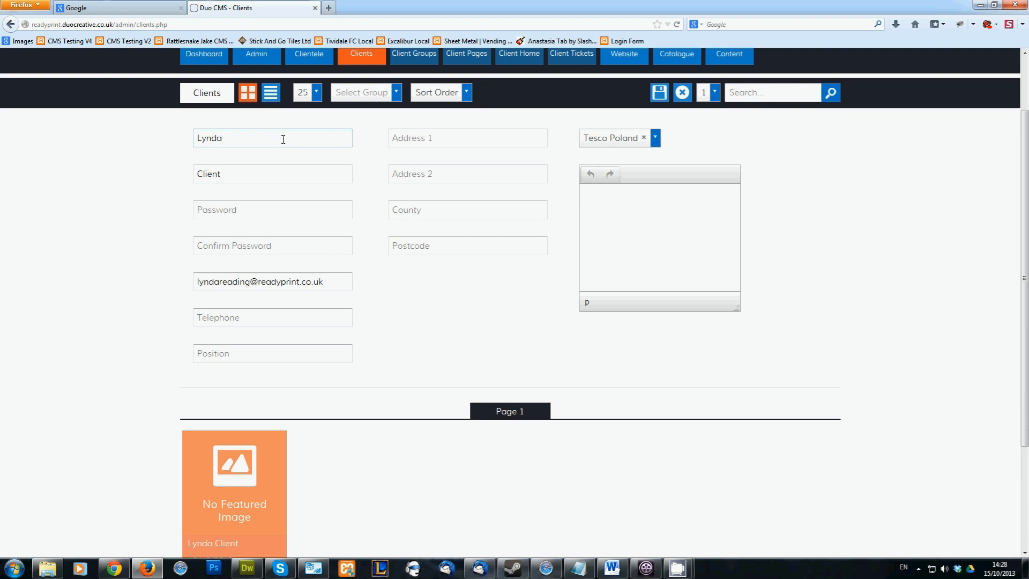
left_click(279, 179)
left_click(254, 216)
left_click(239, 316)
left_click(237, 355)
scroll(680, 188, "up", 2)
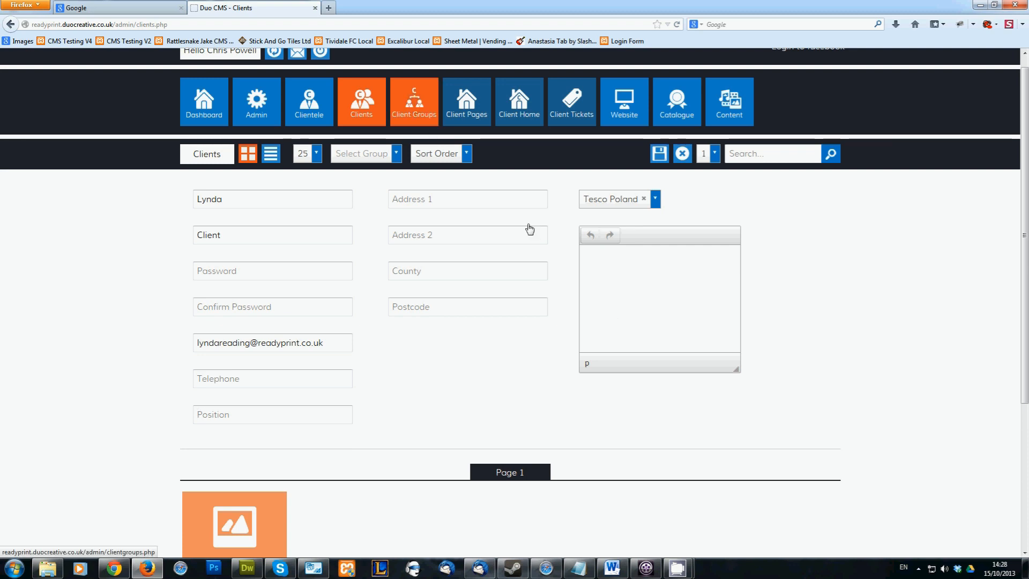
left_click(648, 274)
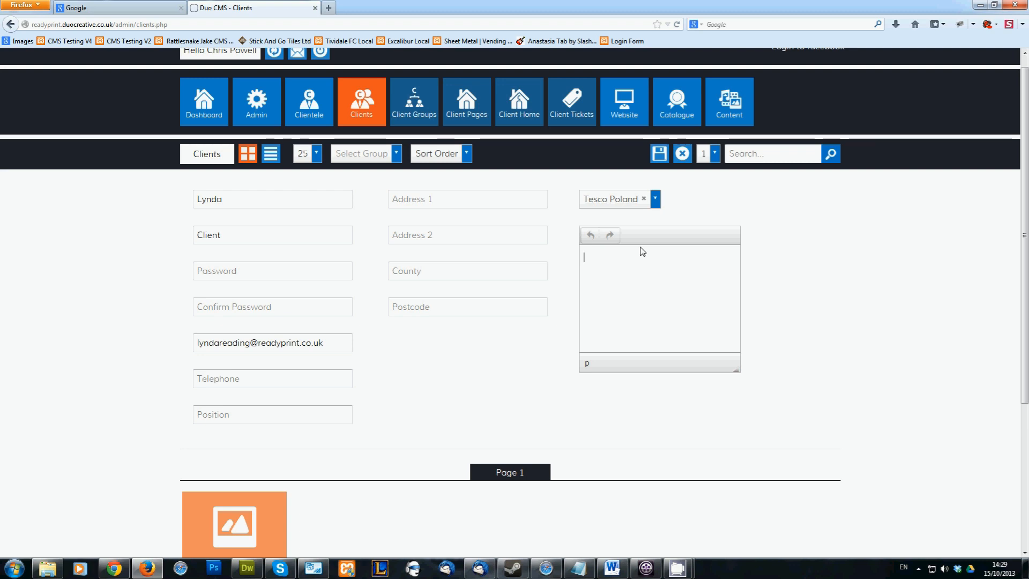
left_click(683, 154)
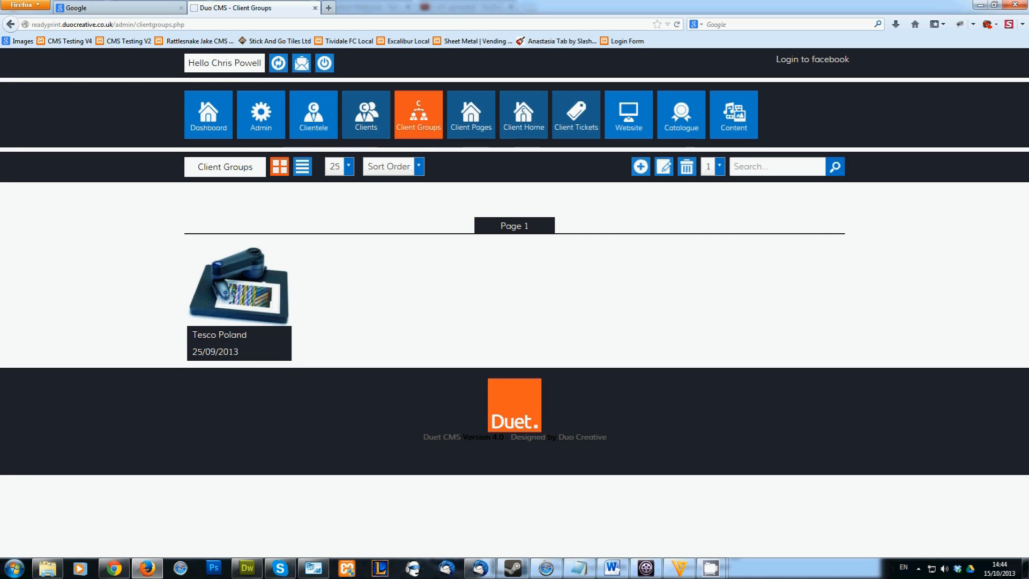
Open the Tesco Poland client group for editing and review its name, description and assigned pages
key("alt+Tab")
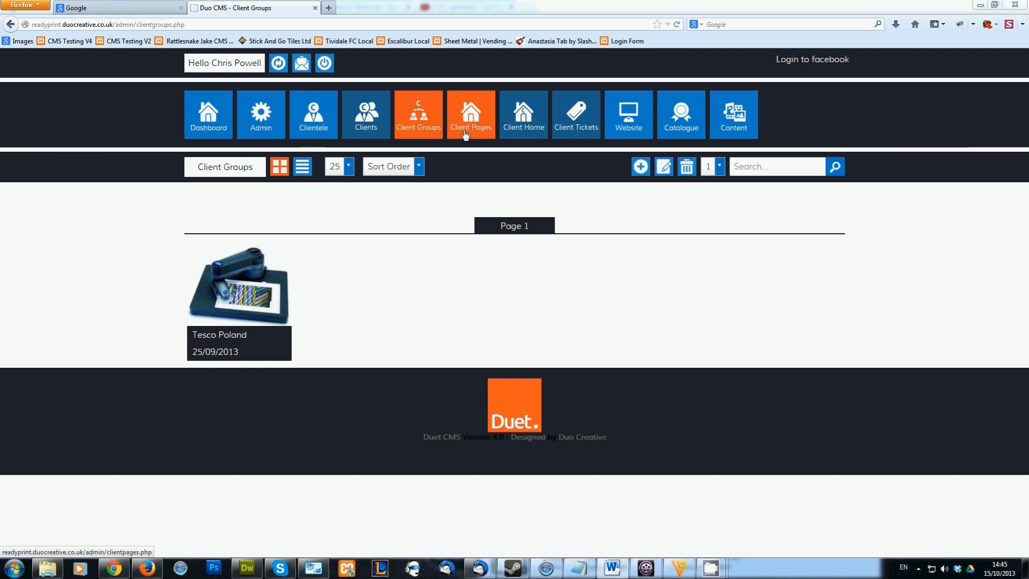
left_click(229, 288)
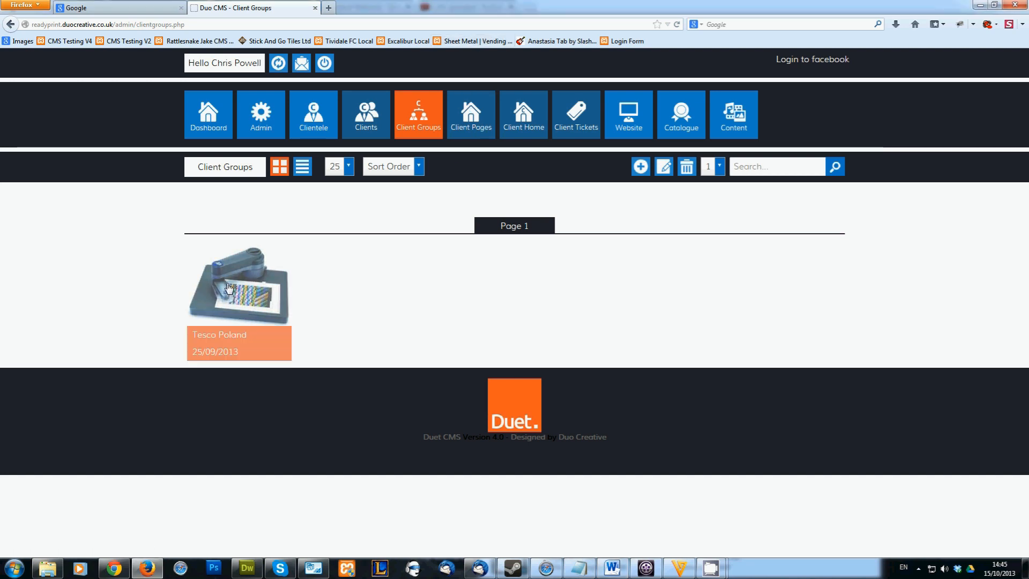
left_click(665, 167)
scroll(673, 195, "down", 2)
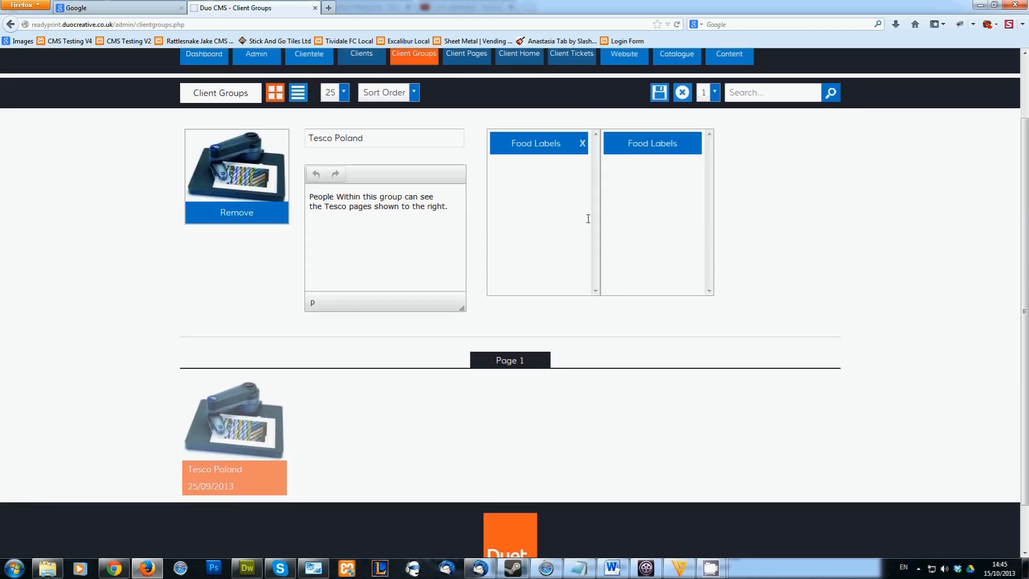
left_click(387, 140)
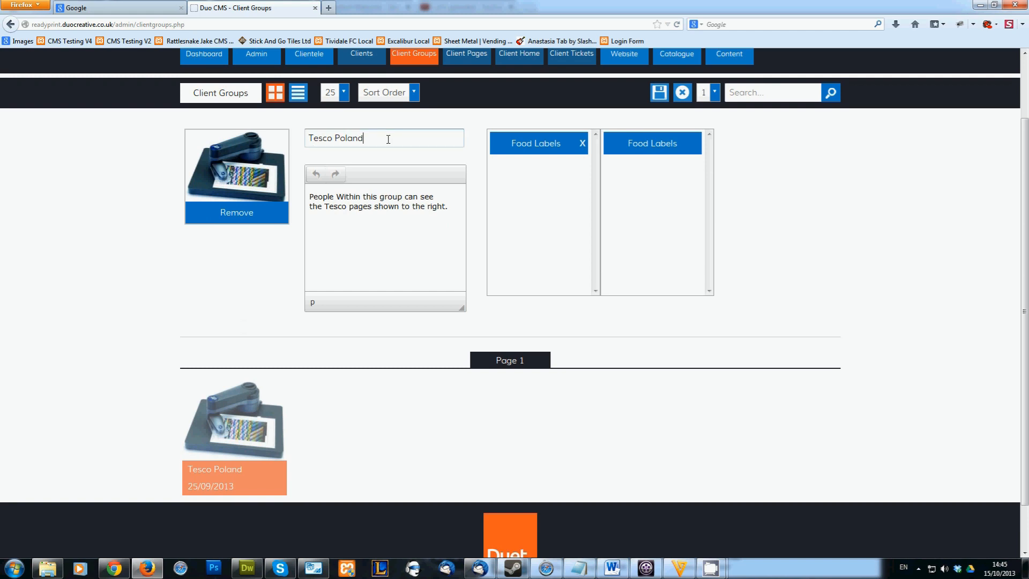
left_click(386, 219)
scroll(597, 214, "up", 2)
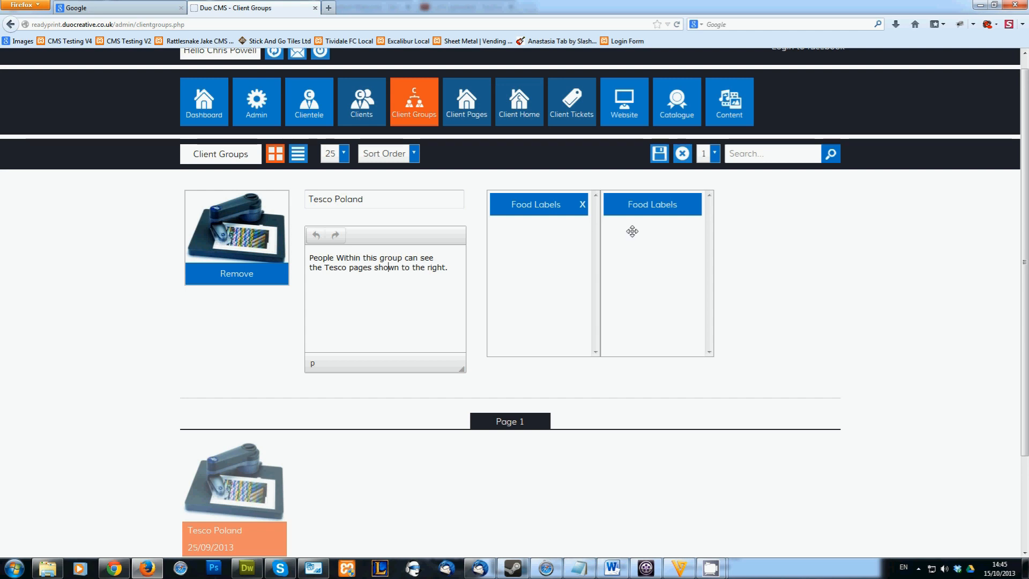
Remove the Food Labels page from the Tesco Poland group, assign it again and save the group
left_click(586, 208)
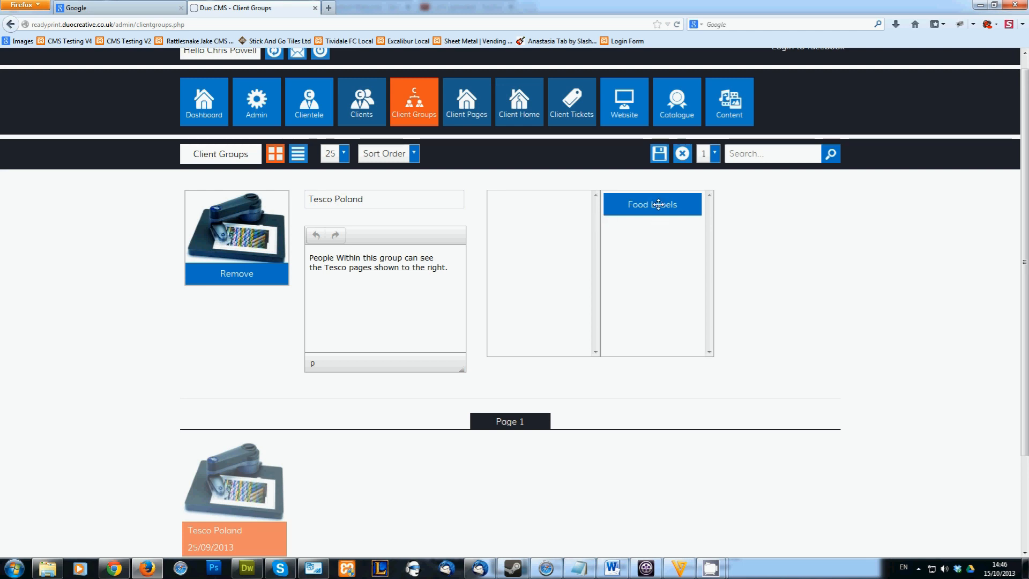
left_click_drag(660, 209, 560, 218)
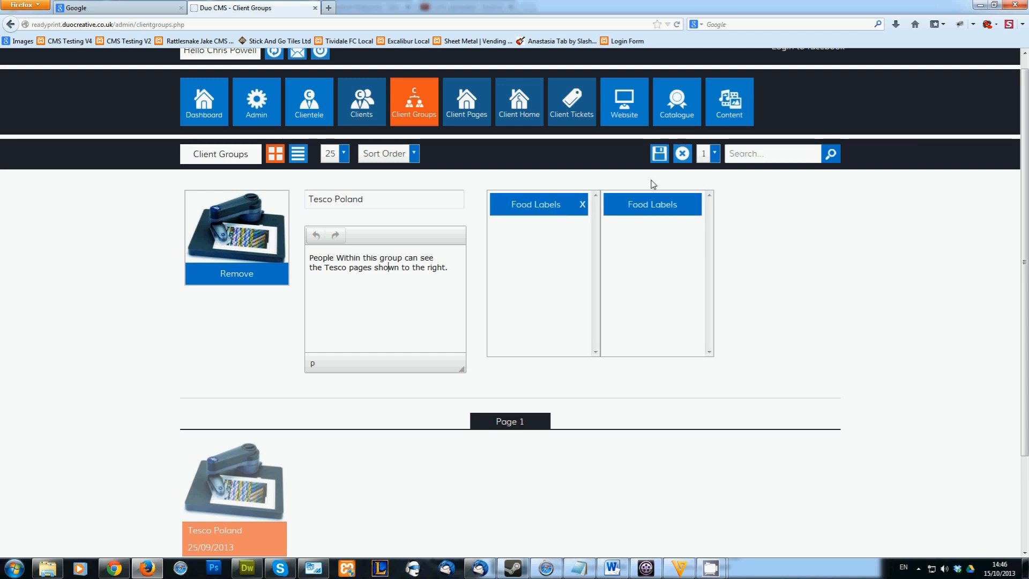
left_click(660, 155)
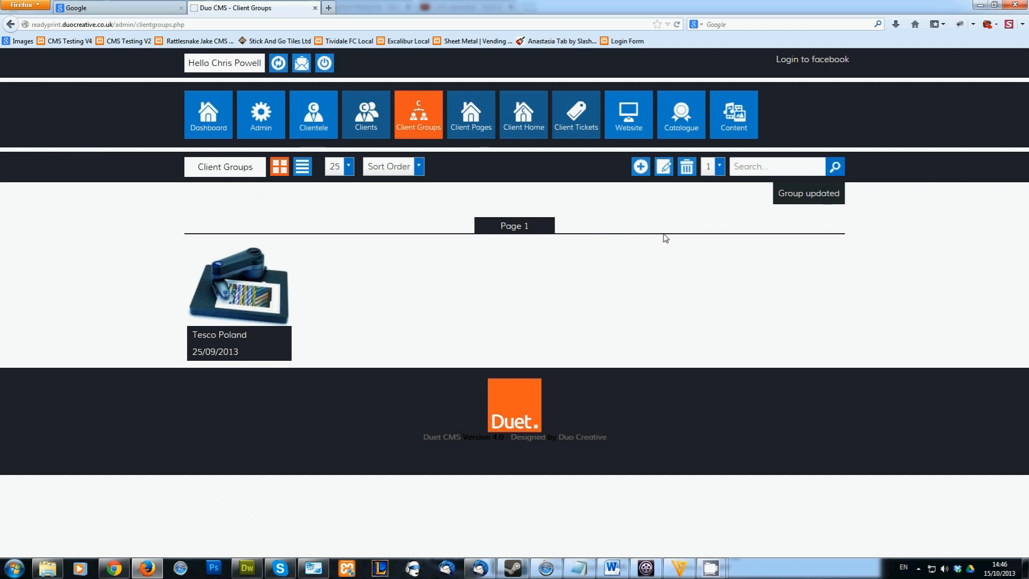
Reopen the Tesco Poland group and check its assigned and available pages
left_click(222, 301)
left_click(663, 168)
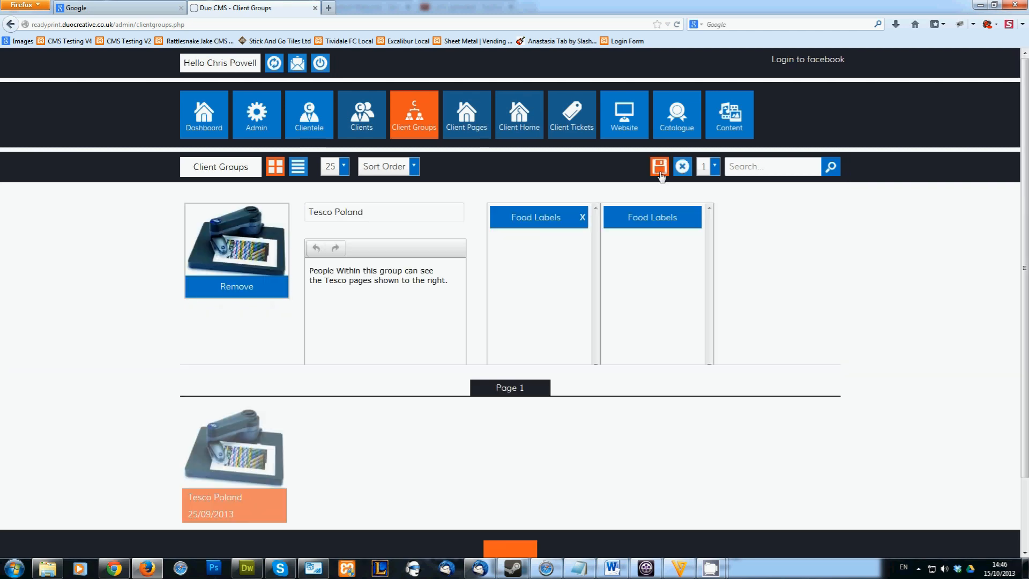
scroll(661, 177, "down", 2)
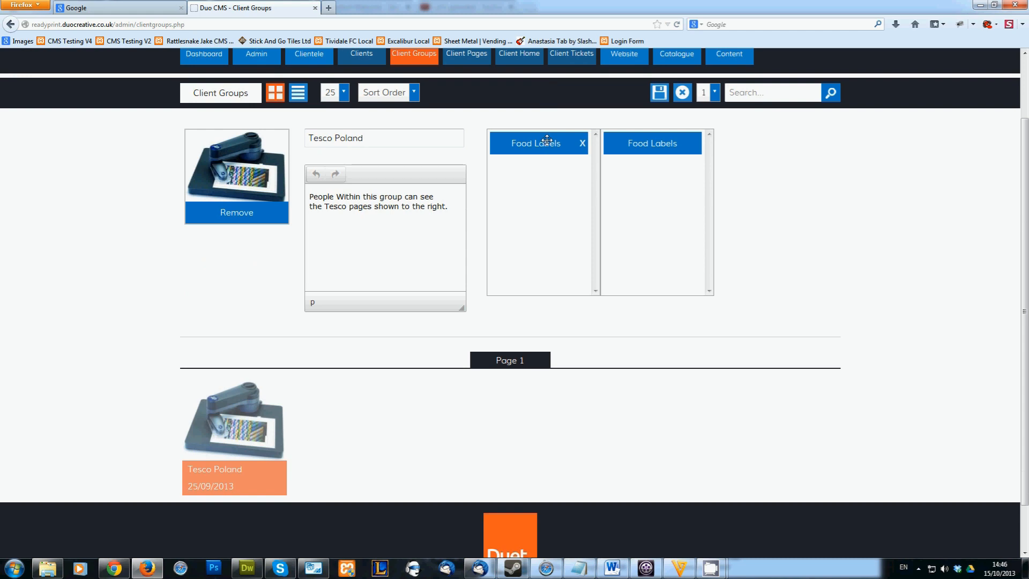
scroll(547, 141, "up", 2)
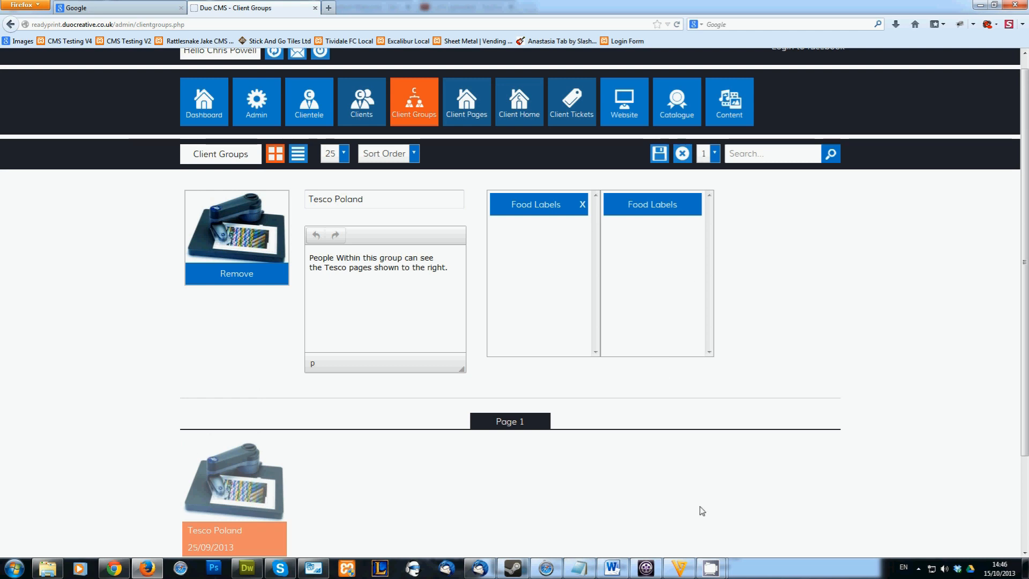
mouse_move(729, 568)
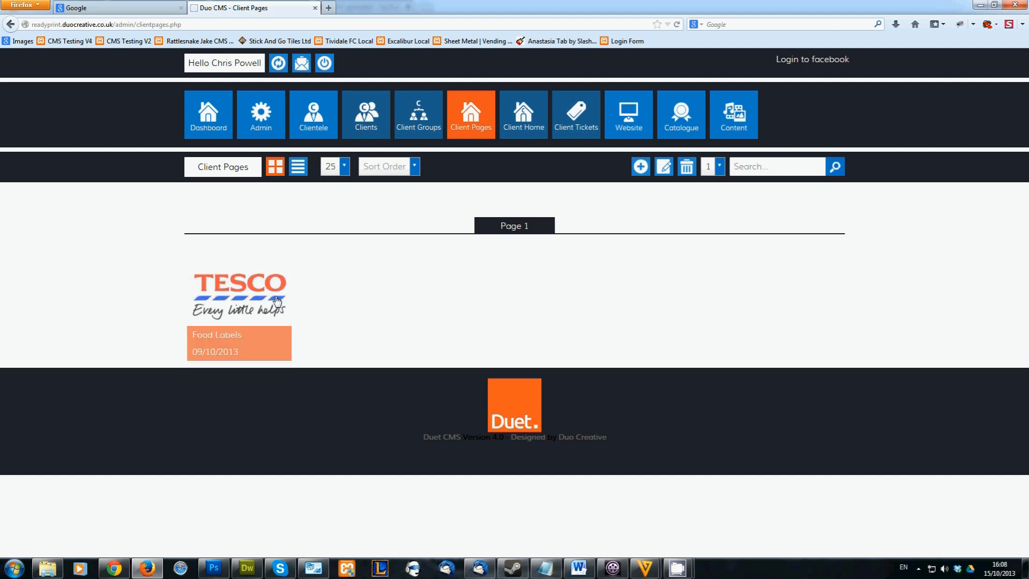
Open the Food Labels client page for editing and review its details and attached tickets
left_click(663, 170)
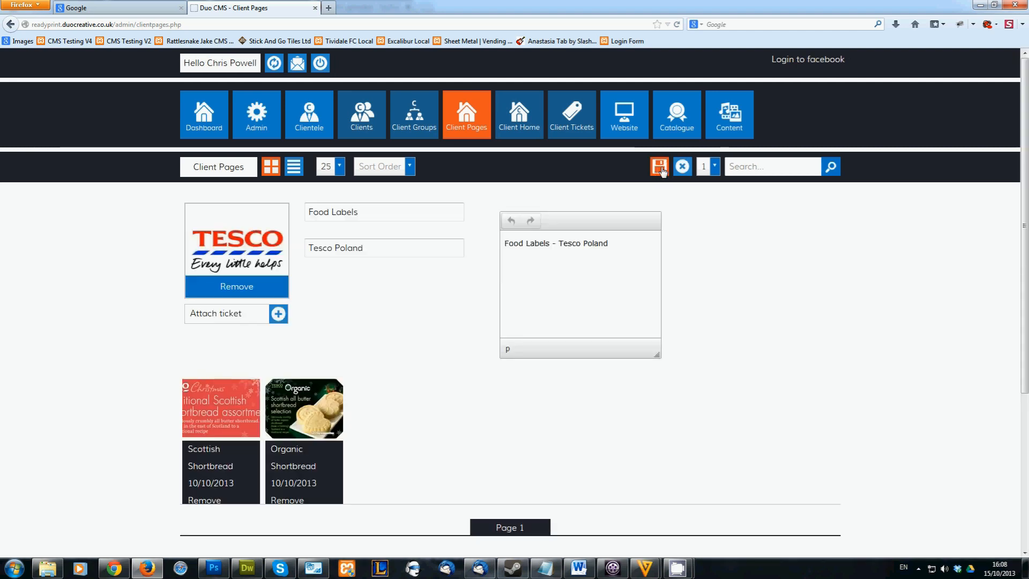
scroll(663, 171, "down", 2)
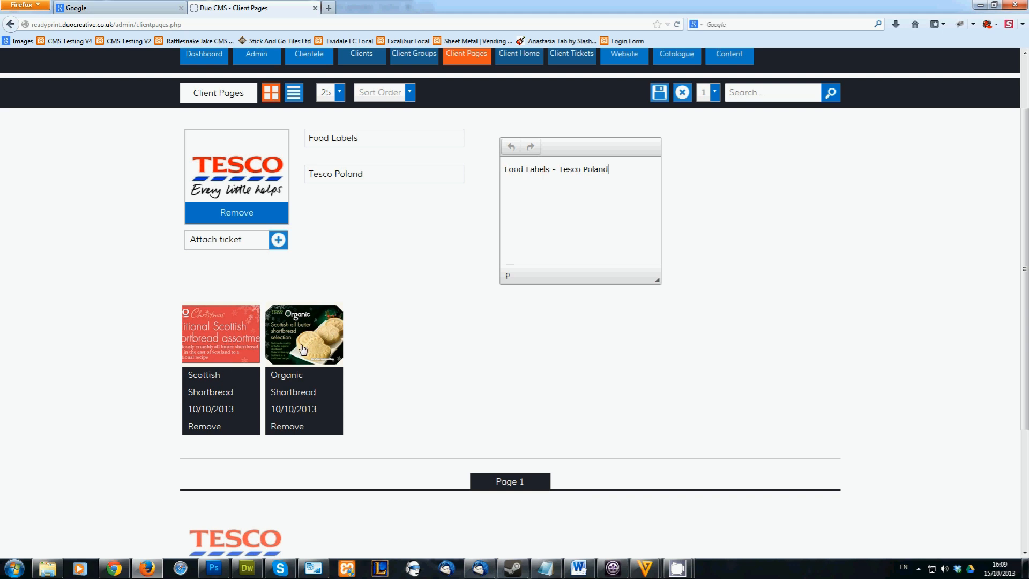
scroll(303, 348, "up", 2)
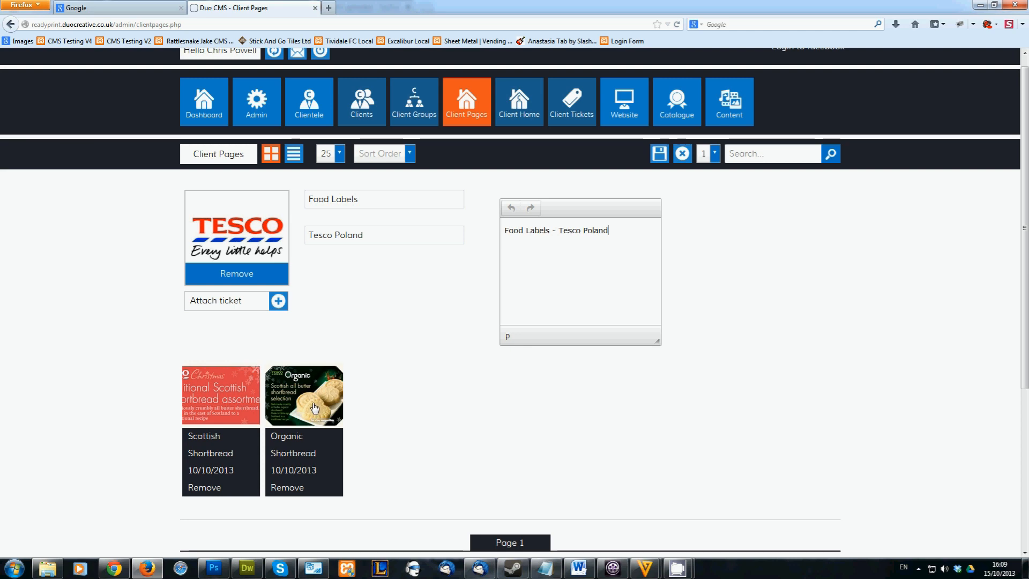
Attach the Organic Shortbread ticket to the Food Labels page and remove the Organic Shortbread ticket attached before it
left_click(277, 302)
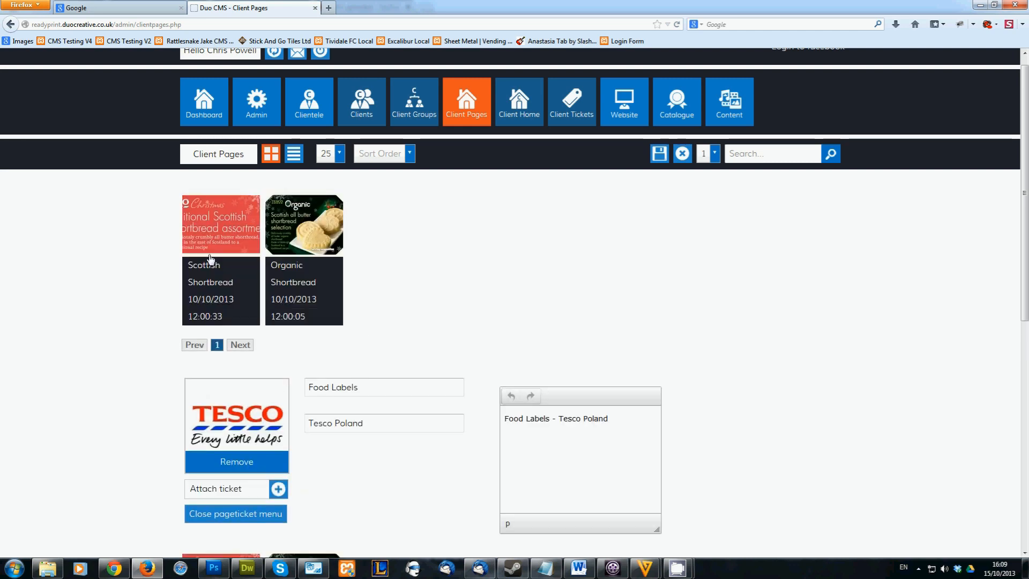
scroll(321, 429, "down", 4)
scroll(352, 342, "up", 3)
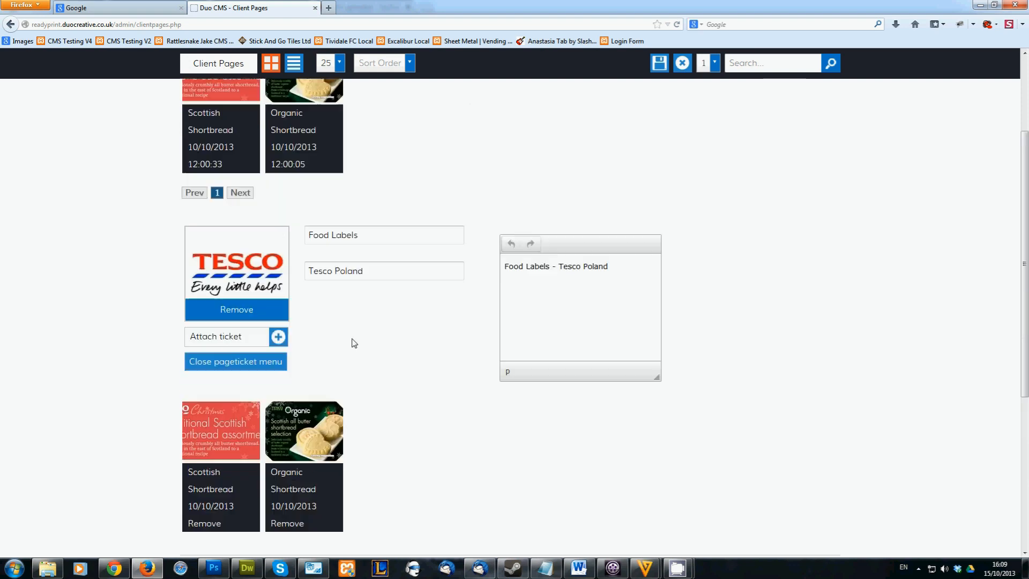
left_click(294, 185)
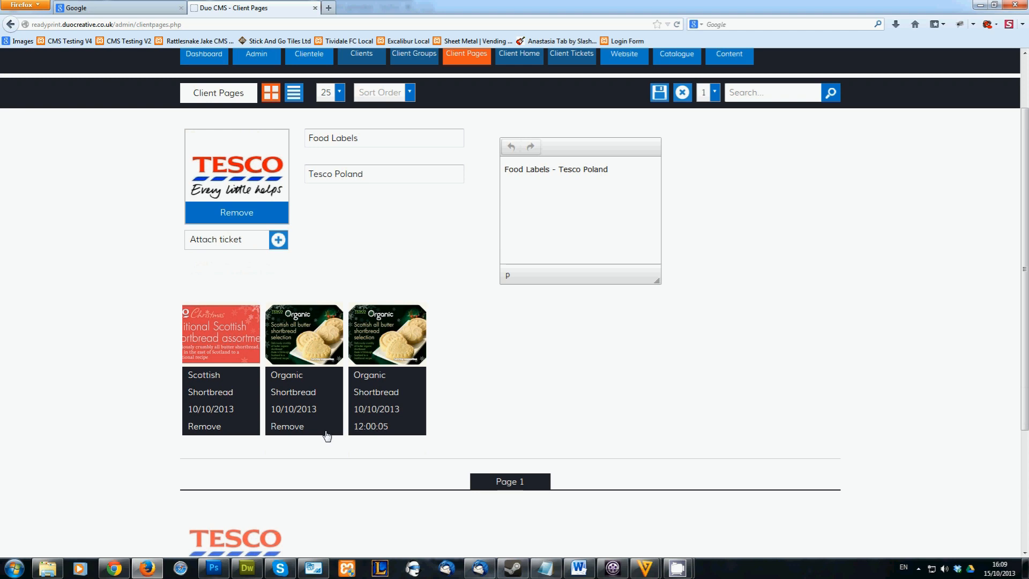
left_click(296, 430)
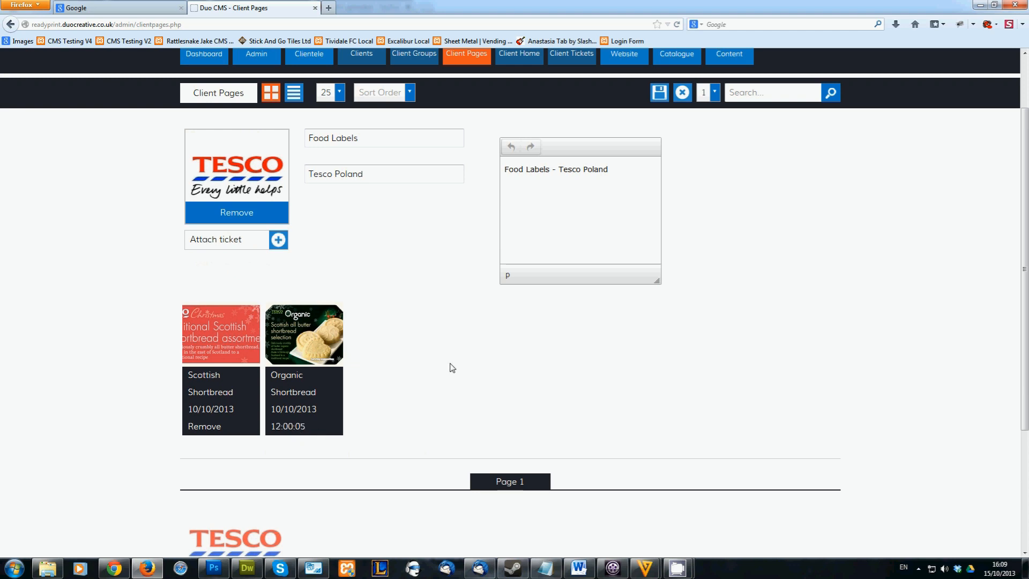
View the tickets available to attach to the Food Labels page, and close the page without saving
scroll(452, 368, "up", 2)
left_click(278, 301)
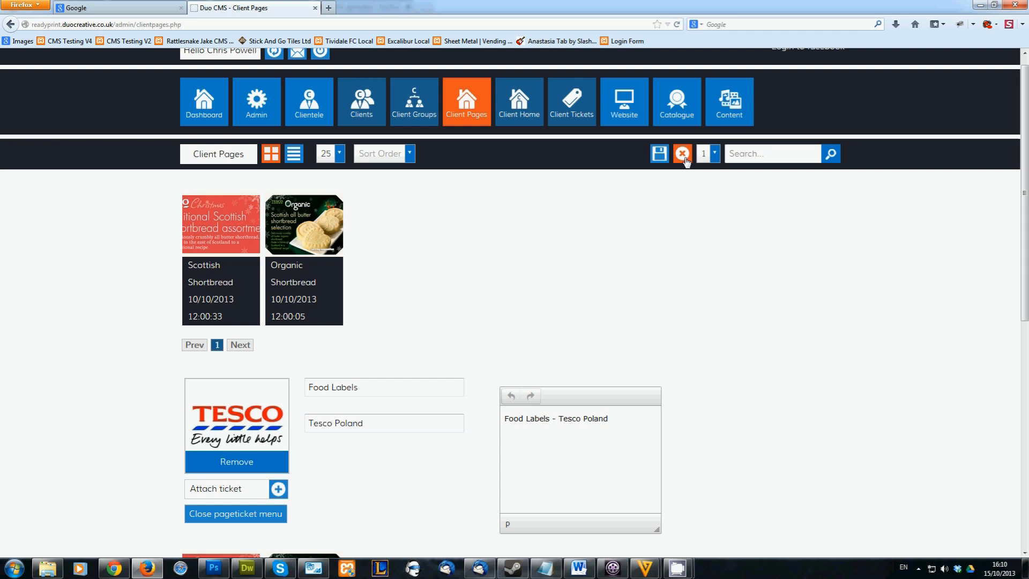
left_click(242, 514)
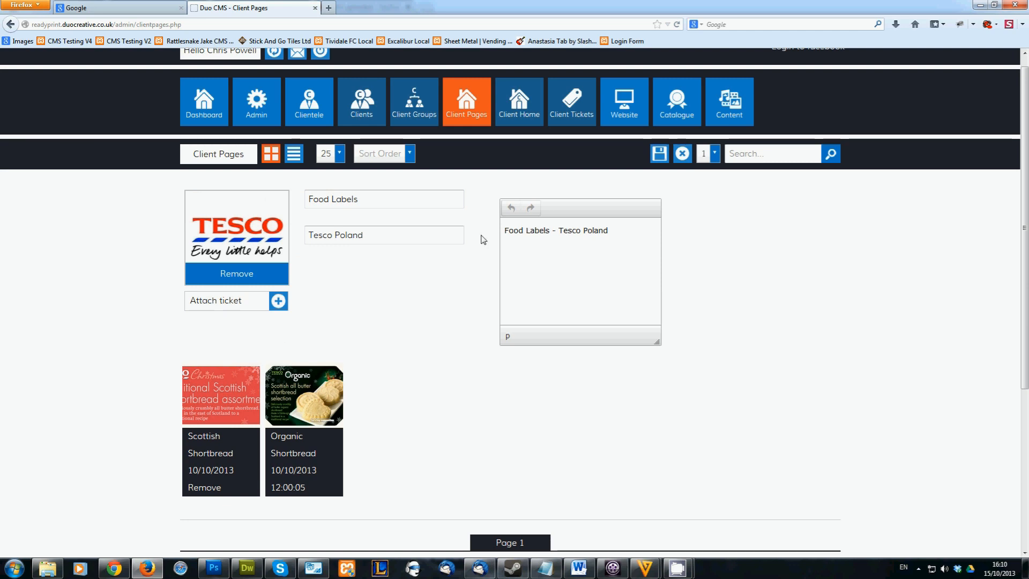
left_click(683, 154)
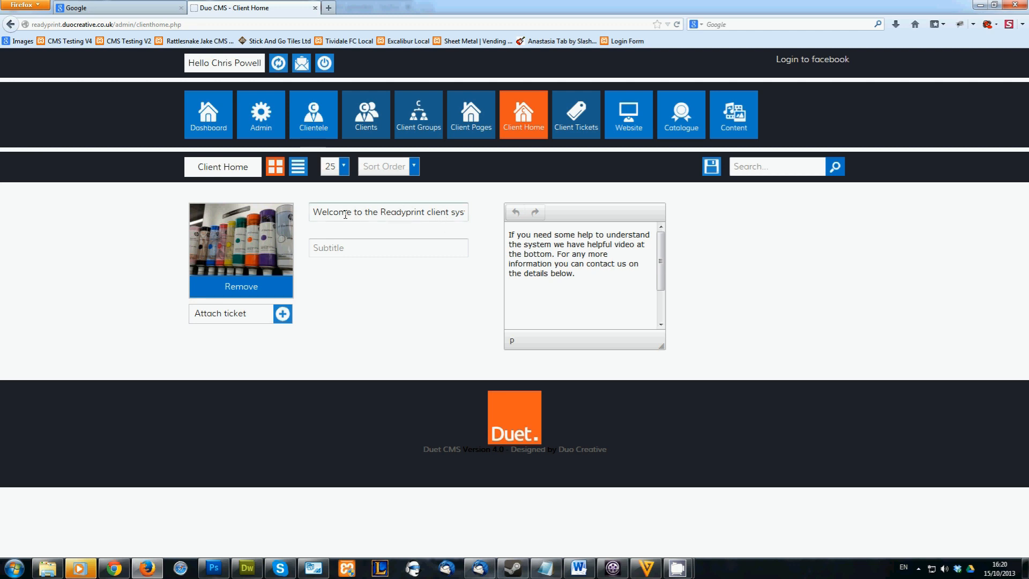
Review the Client Home page's subtitle, welcome text and attachable tickets, and save the page
left_click(375, 242)
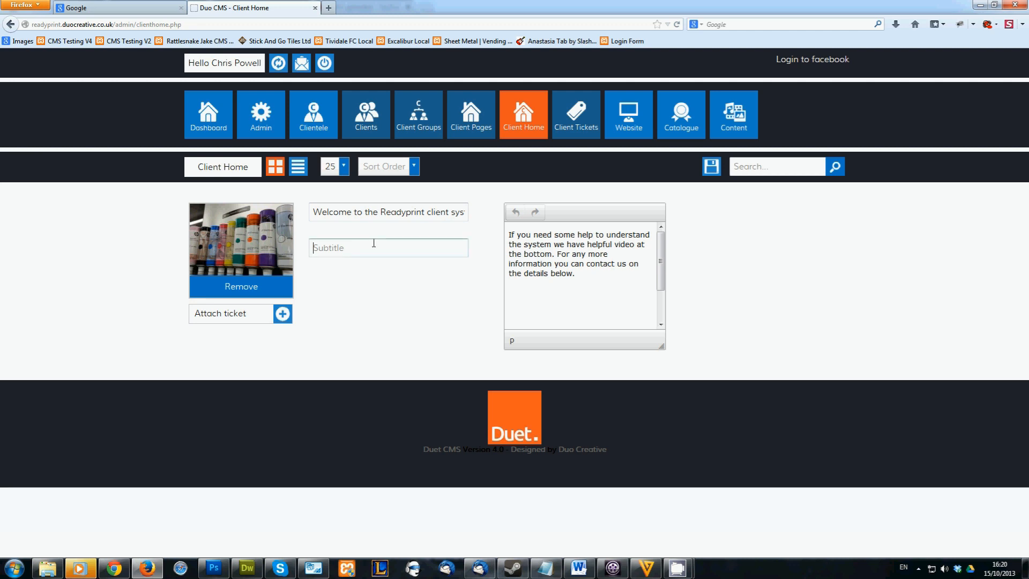
left_click_drag(558, 254, 524, 245)
left_click(524, 245)
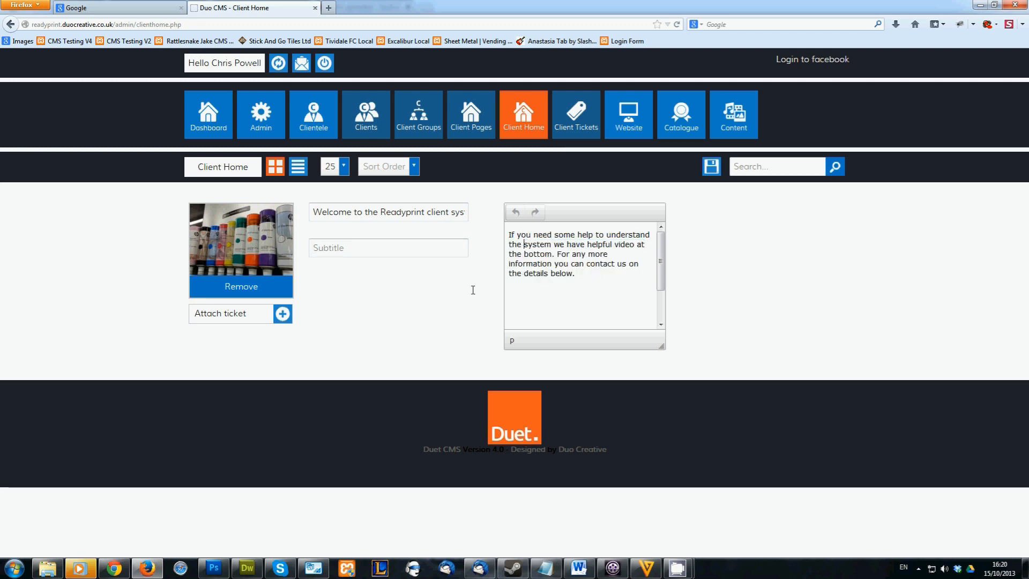
left_click(228, 314)
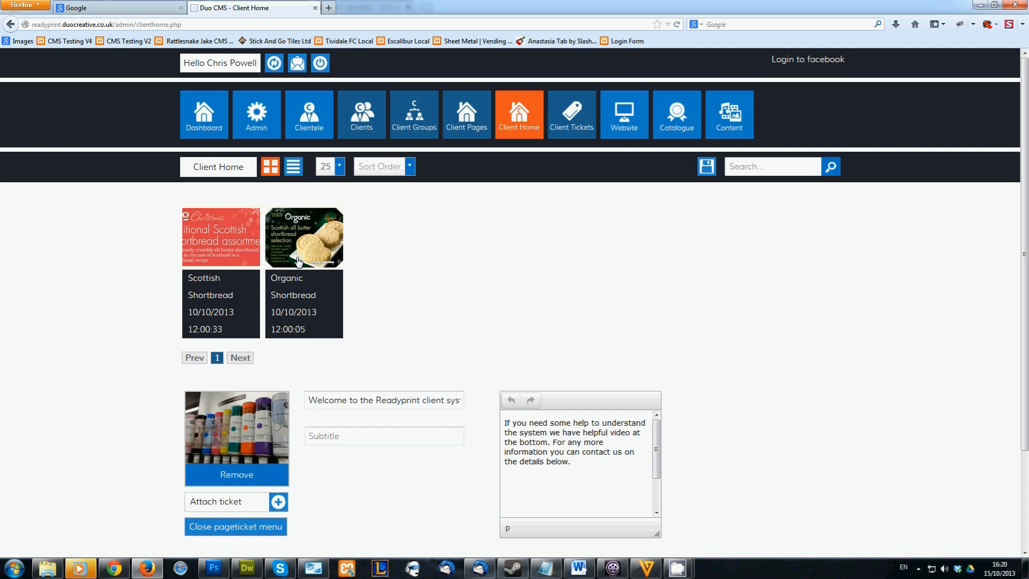
left_click(247, 526)
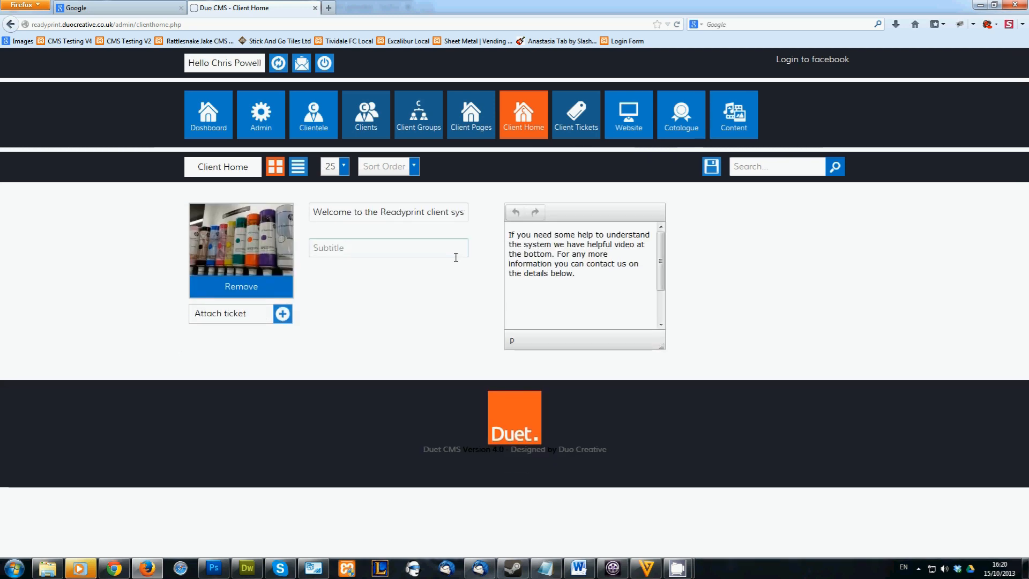
left_click(711, 167)
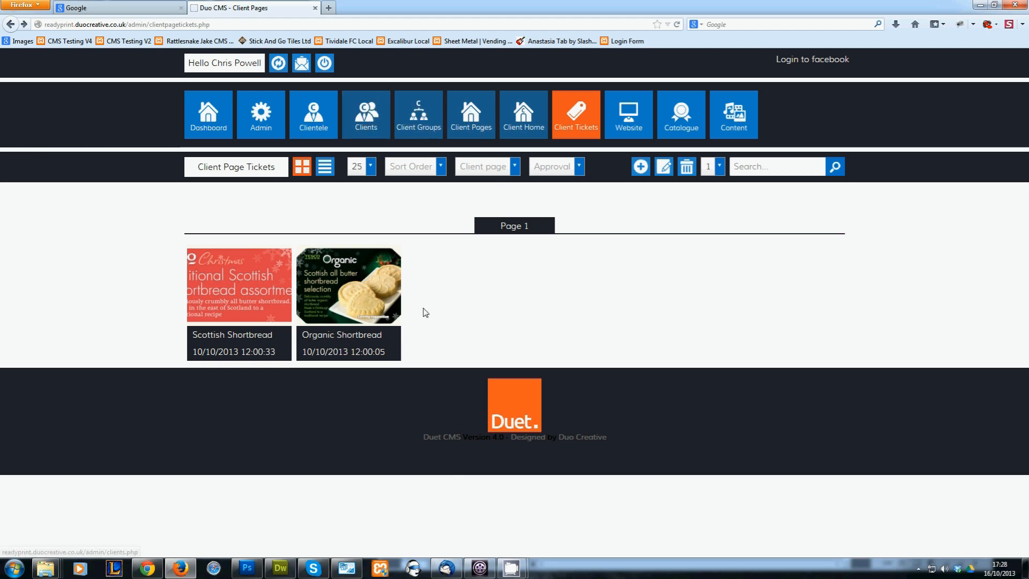
Open the Organic Shortbread client page ticket for editing
left_click(370, 311)
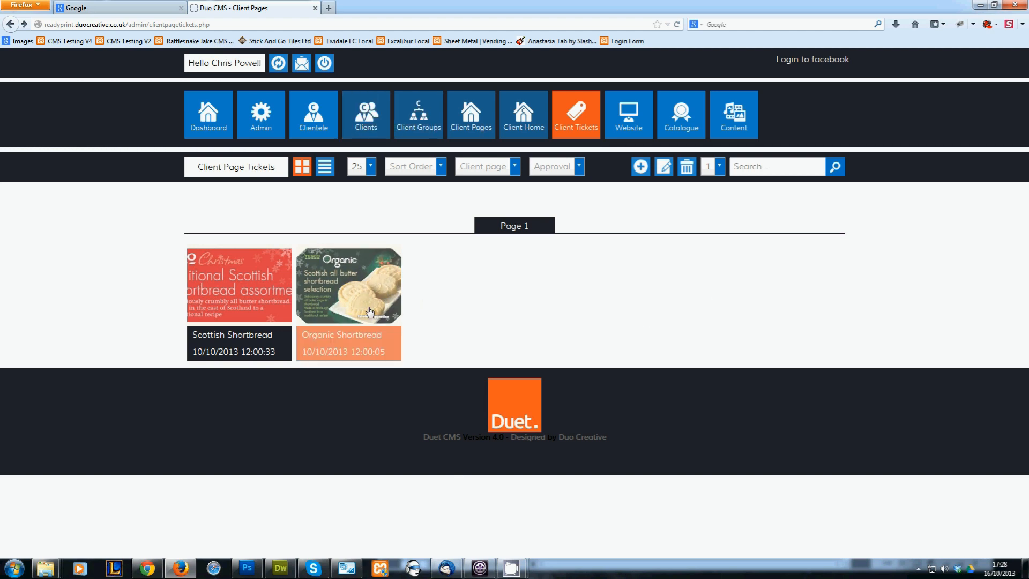
left_click(669, 170)
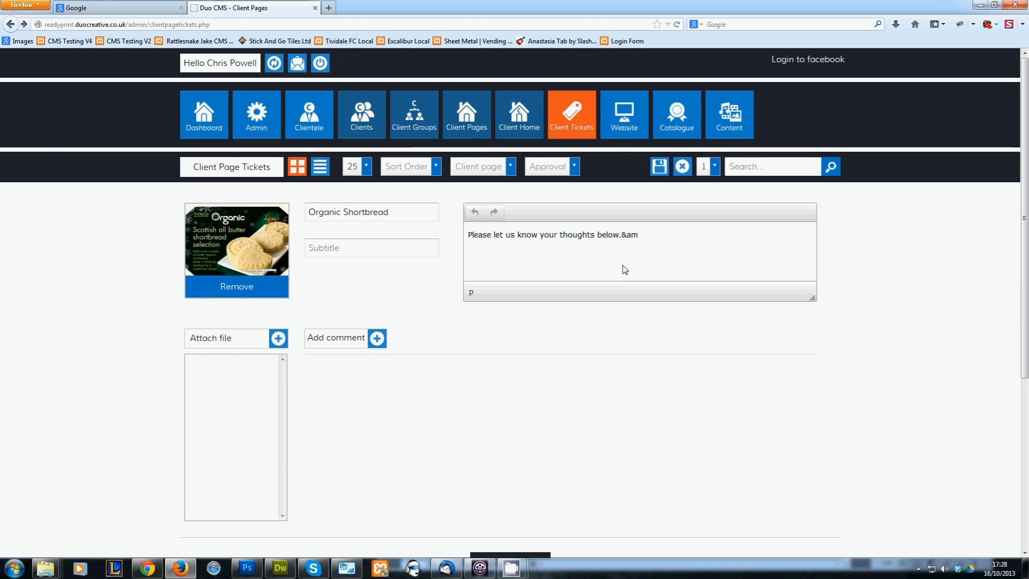
left_click_drag(319, 218, 372, 230)
left_click(376, 218)
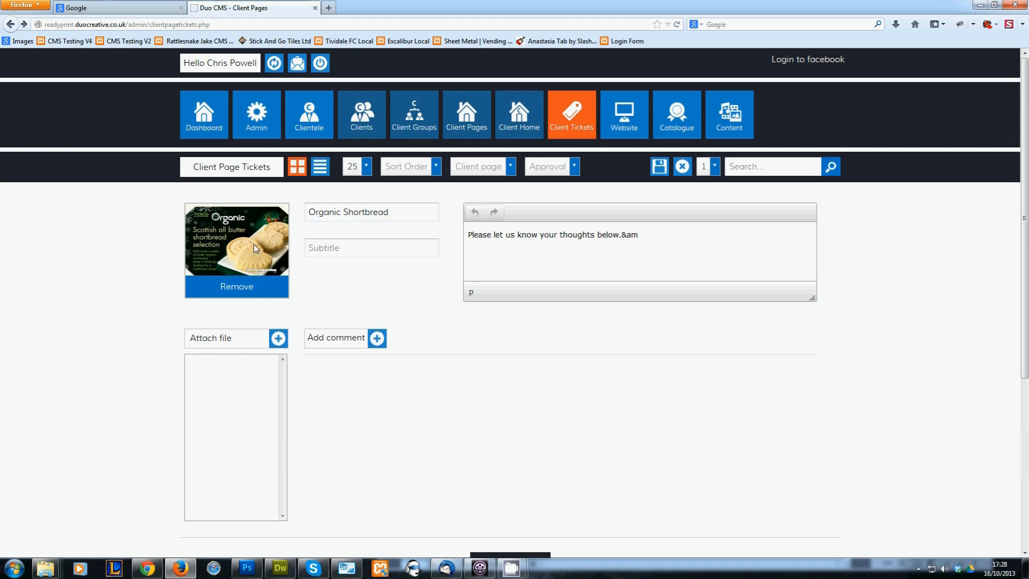
double_click(354, 212)
left_click(359, 233)
left_click(239, 339)
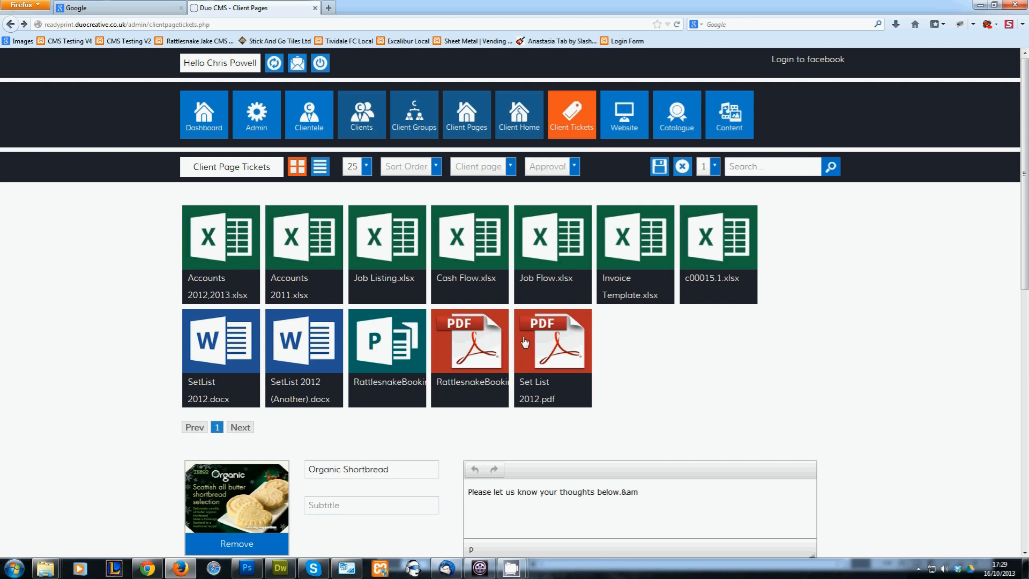
left_click(552, 337)
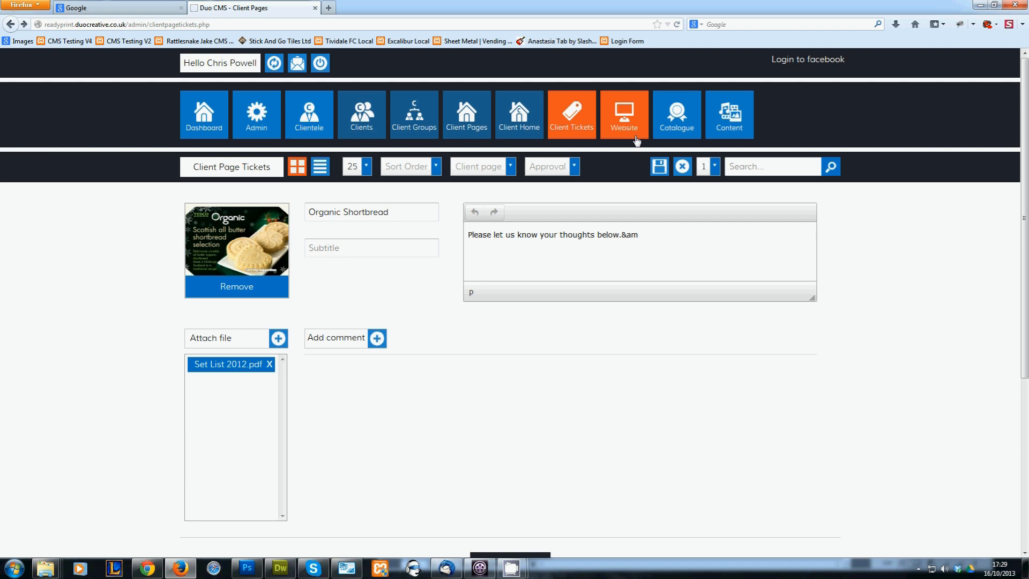
left_click(679, 167)
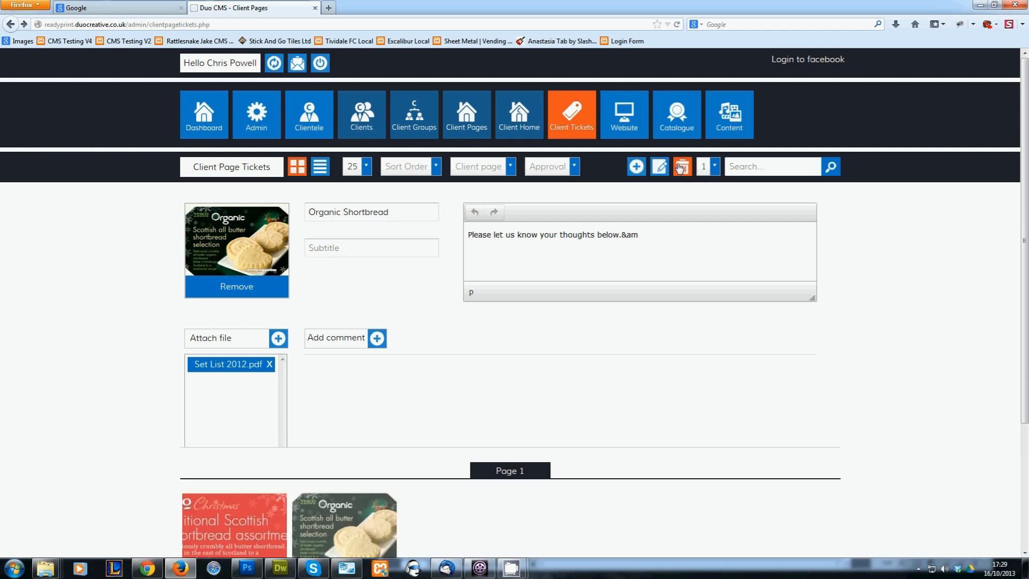
Open the Organic Shortbread ticket for editing, attach the file Set List 2012.pdf, and save the ticket
left_click(670, 167)
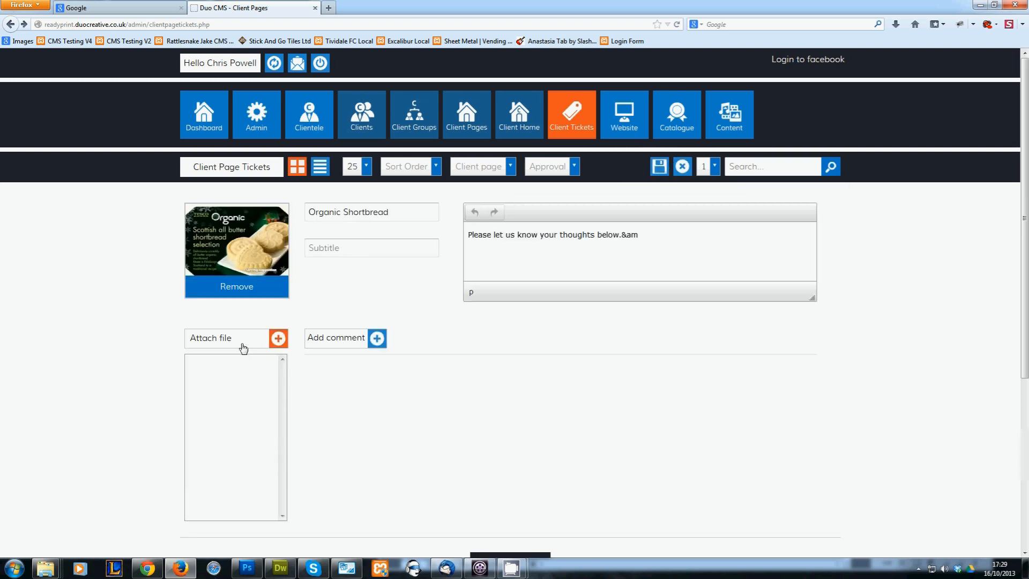
left_click(244, 346)
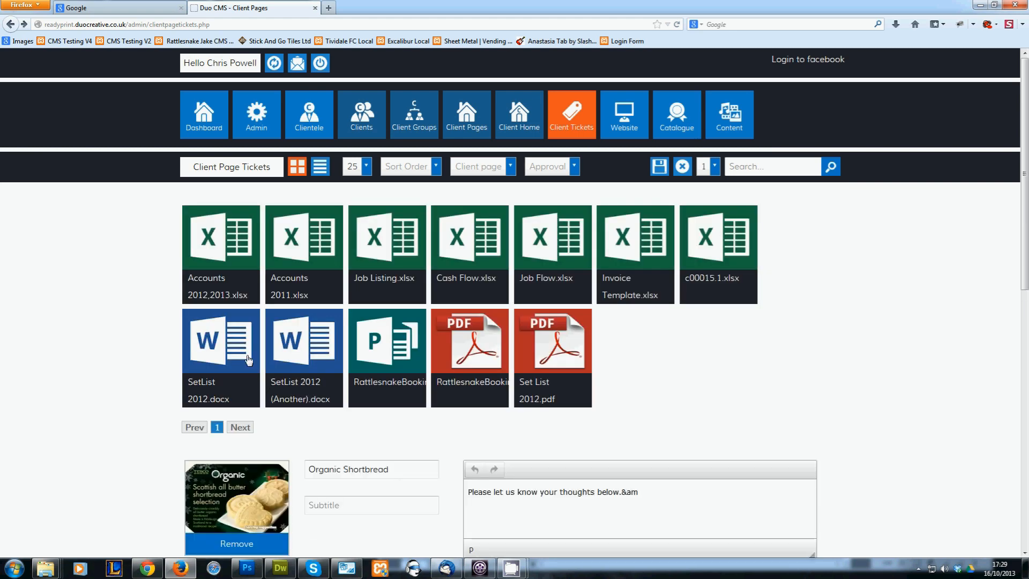
left_click(561, 347)
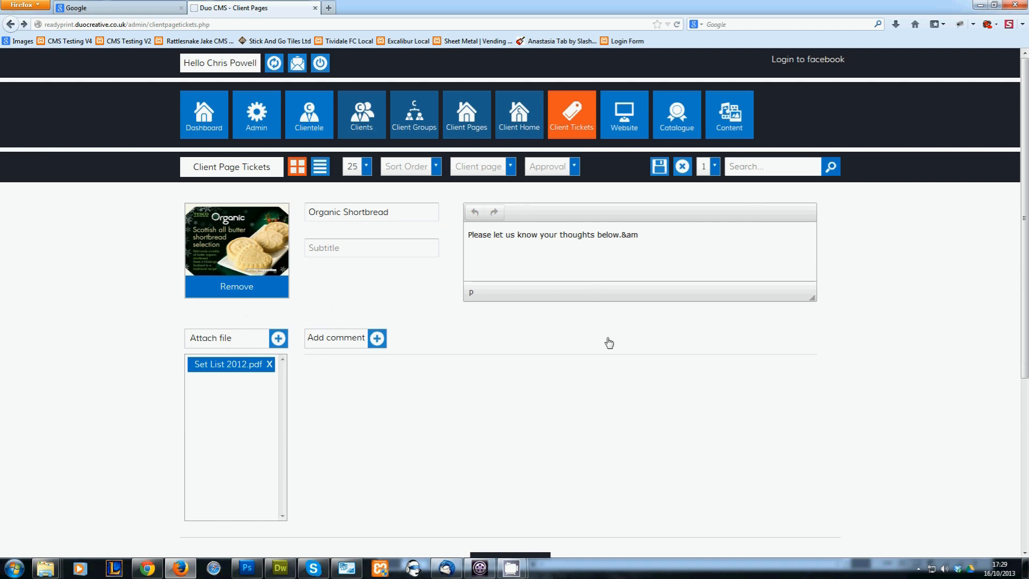
left_click(659, 167)
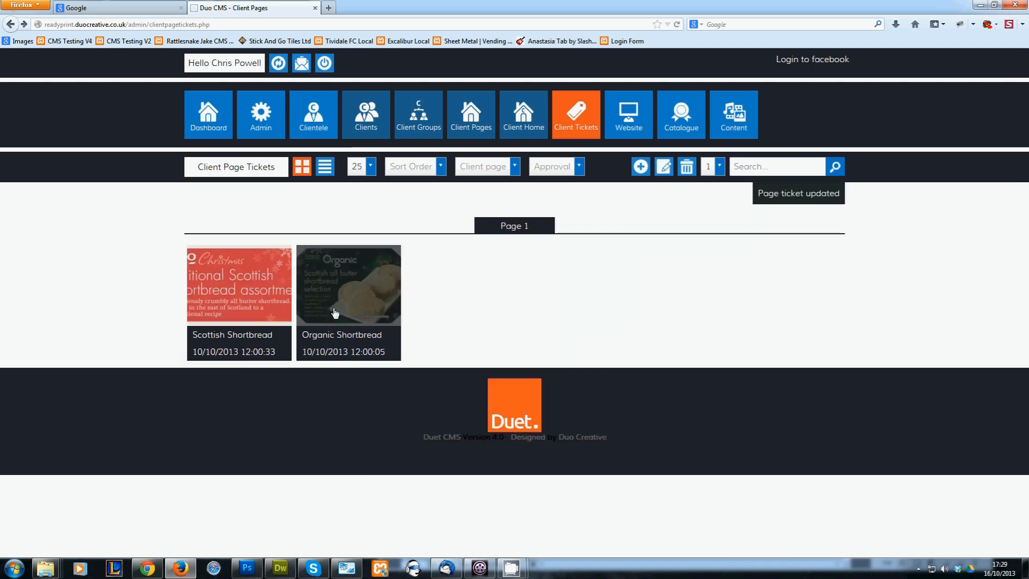
Reopen the Organic Shortbread ticket and save the comment "I have just uploaded the latest proof. Please let me know what you think?"
left_click(337, 306)
left_click(664, 167)
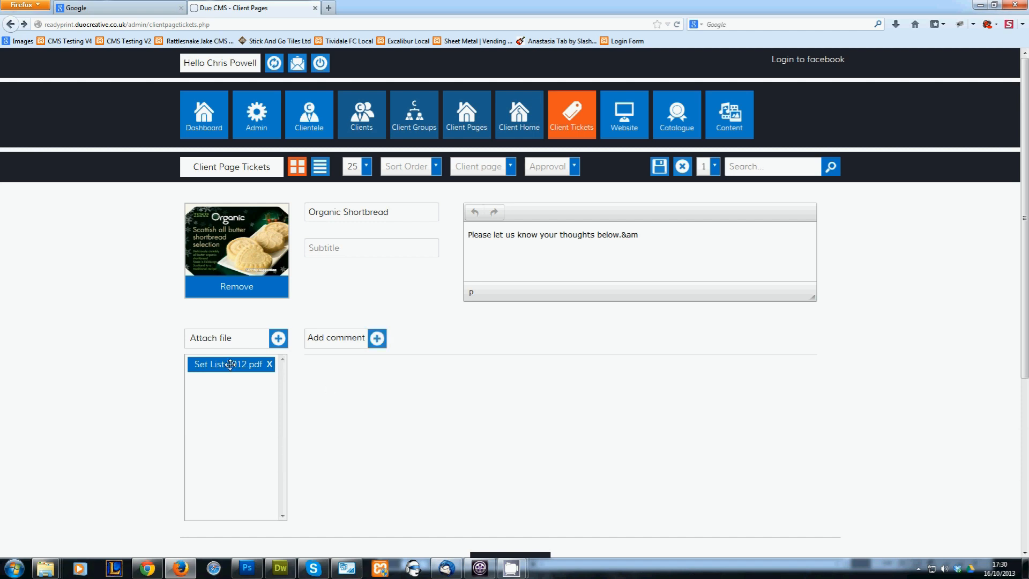
left_click(327, 341)
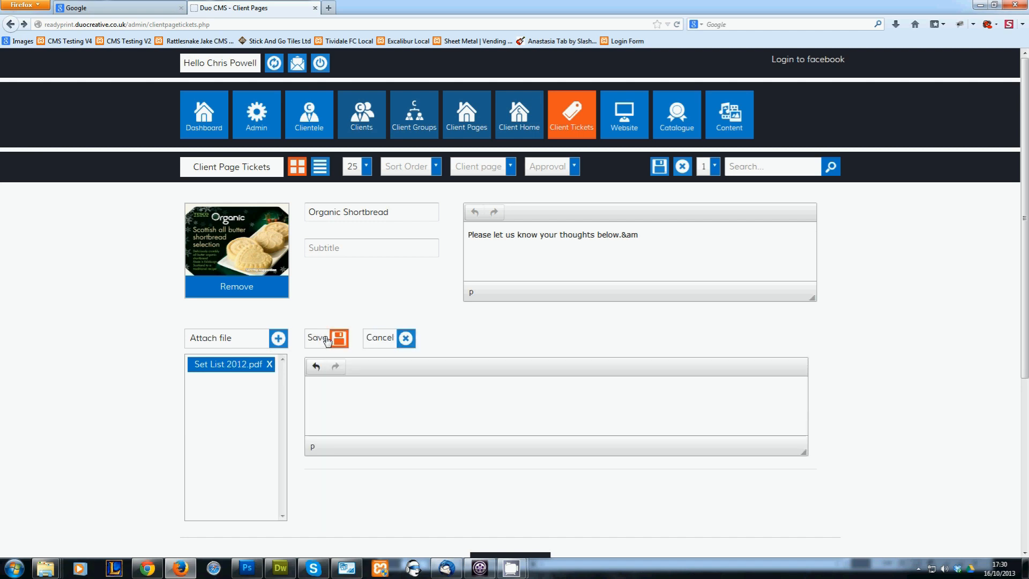
left_click(377, 390)
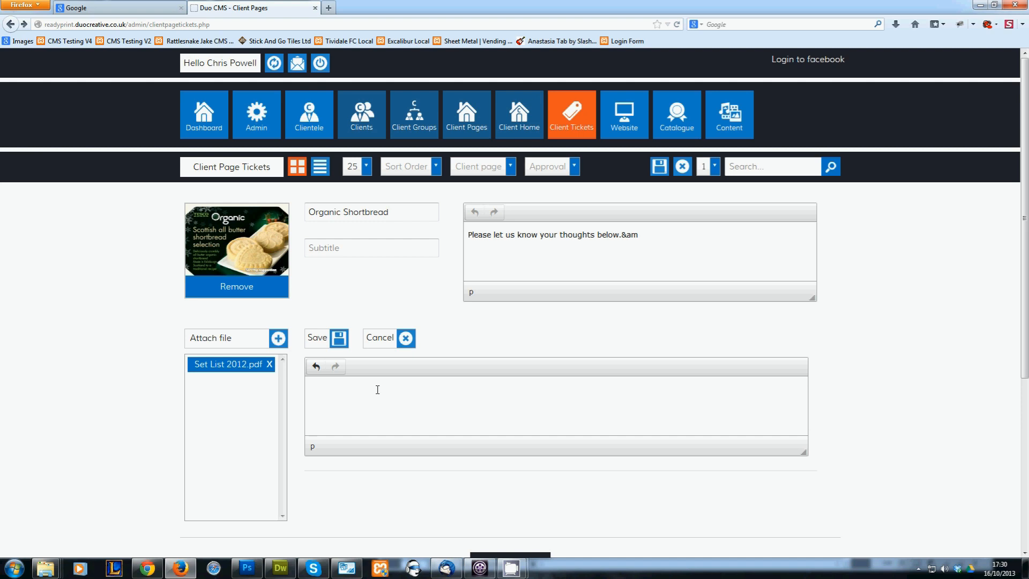
type("I have just uploaded the latest pr")
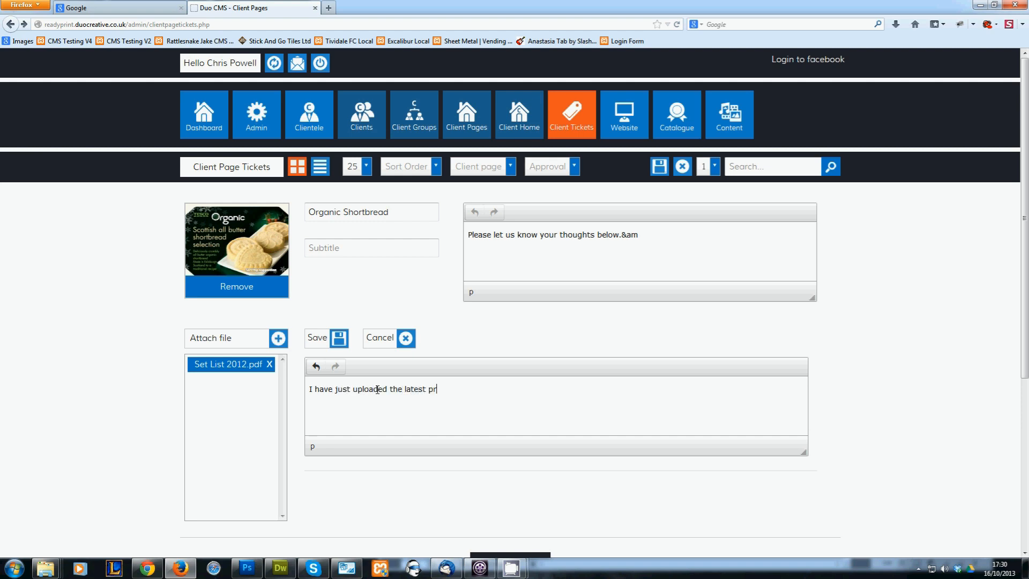
type("oof. Please let me know what you think?")
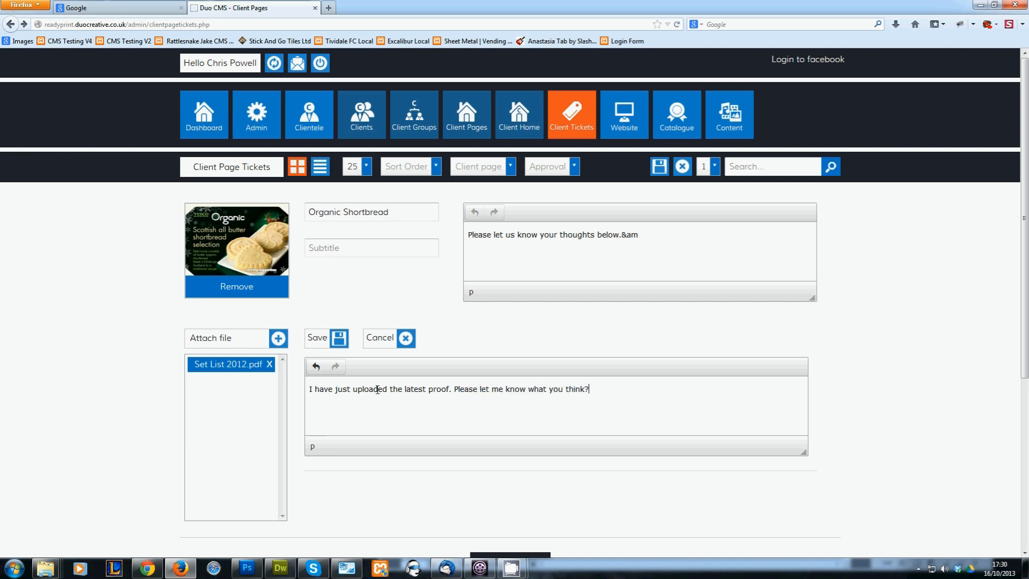
left_click(314, 342)
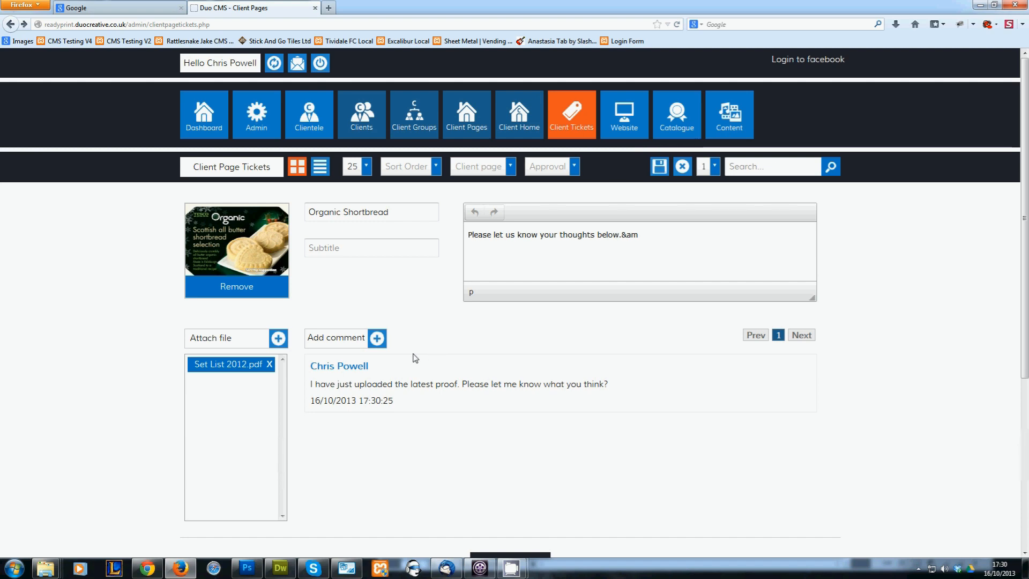
Check the date and time on the new comment, and close the Organic Shortbread ticket without saving
triple_click(381, 401)
left_click(473, 366)
left_click(683, 167)
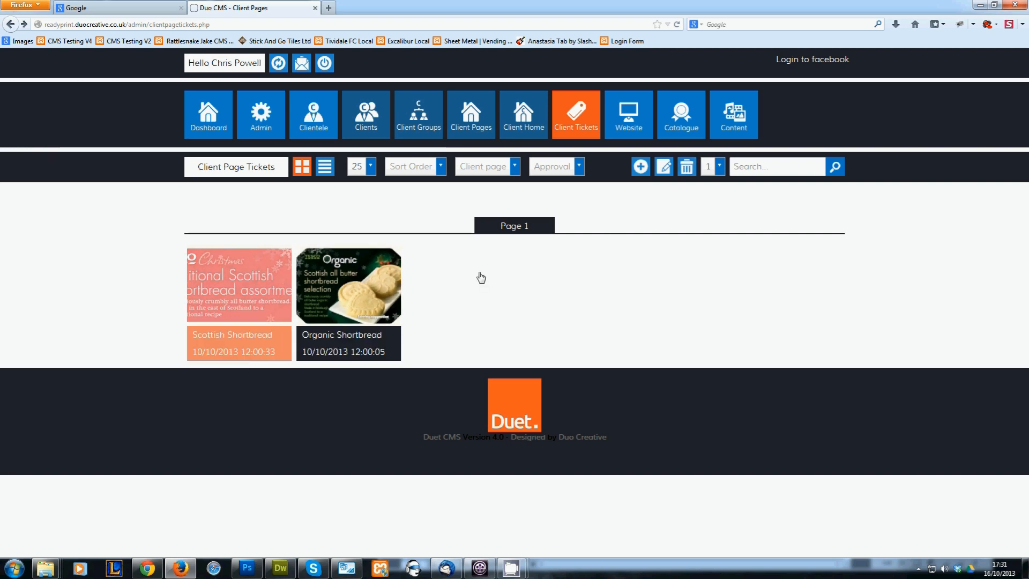
Review the Scottish Shortbread ticket's approval details and approved file JobFlow.xlsx, cancel the file's download, and close the ticket without saving
left_click(664, 167)
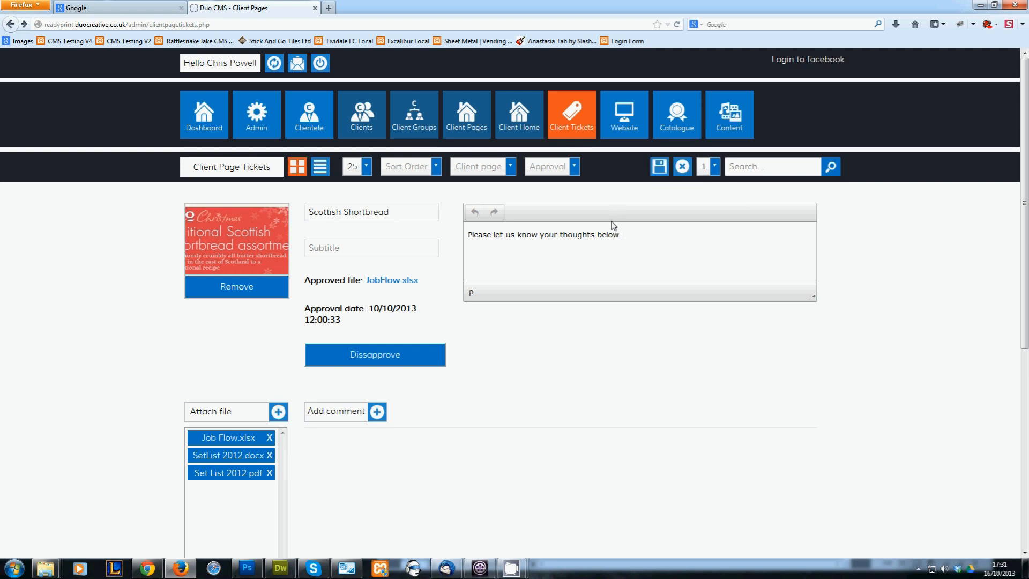
left_click(405, 253)
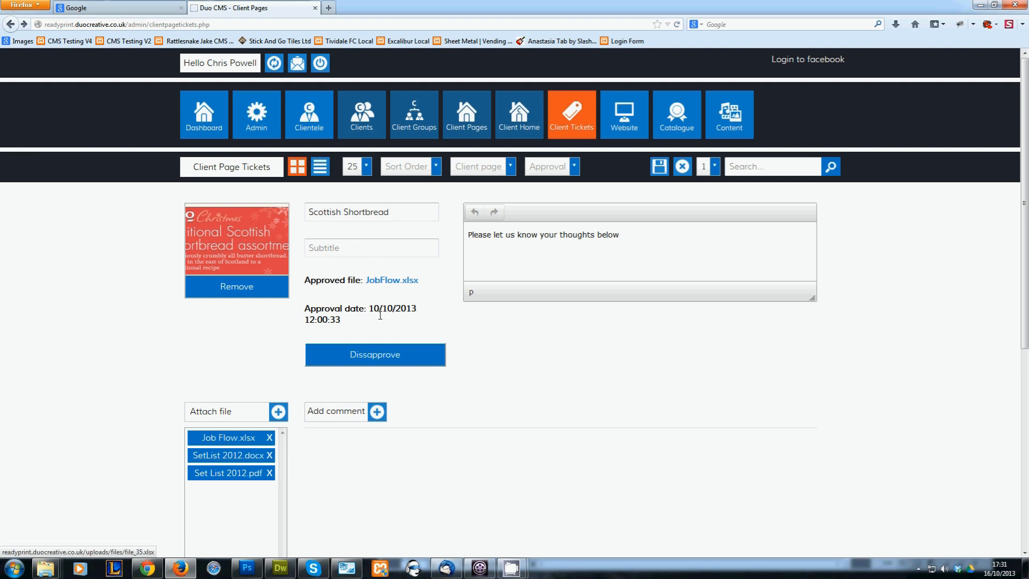
left_click(393, 281)
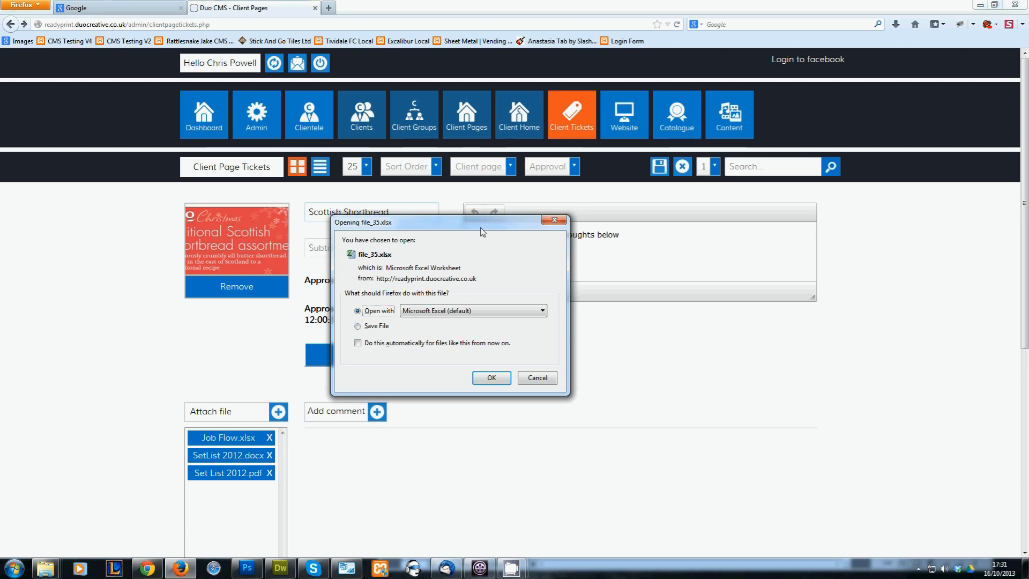
left_click(535, 379)
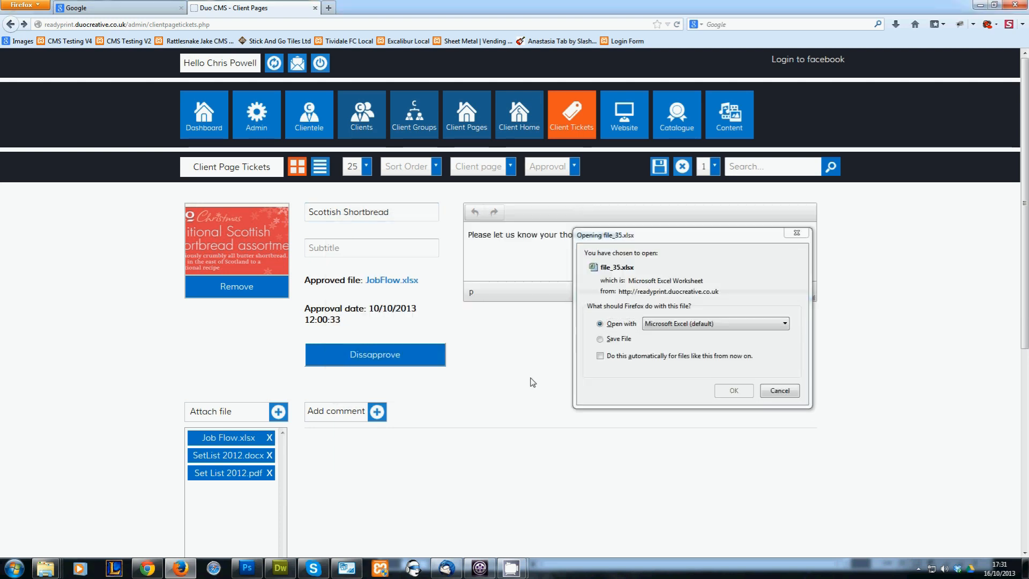
left_click(784, 396)
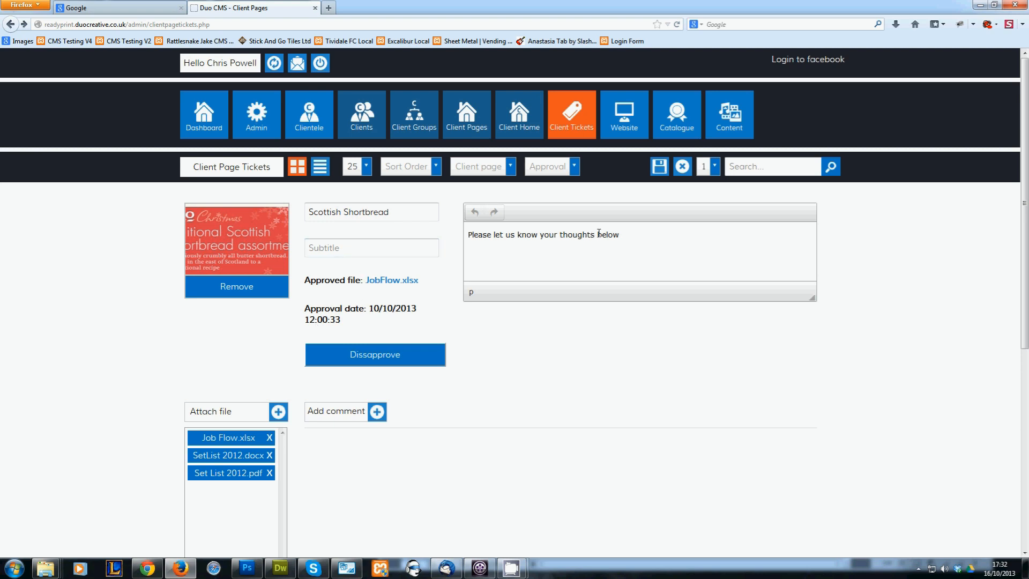
left_click(682, 166)
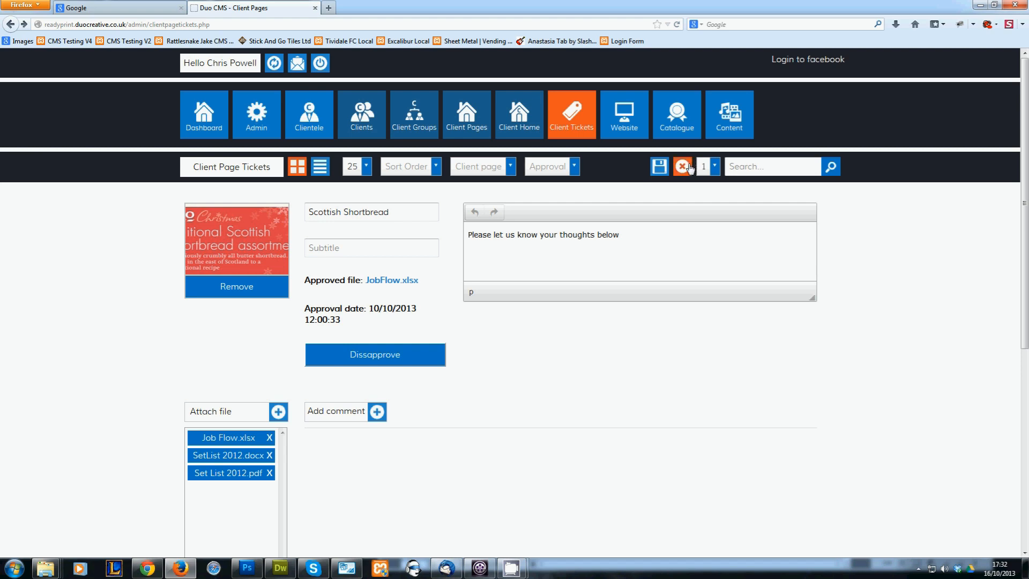